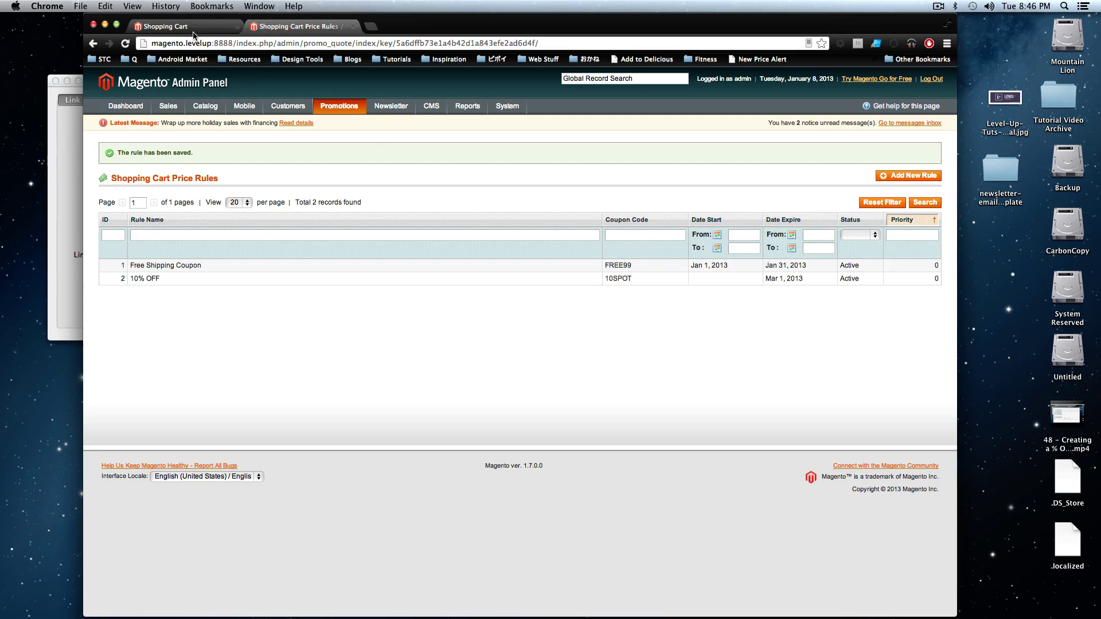
Bring up the Promotions menu to reach Catalog Price Rules.
{"action": "mouse_move", "coordinate": [344, 103]}
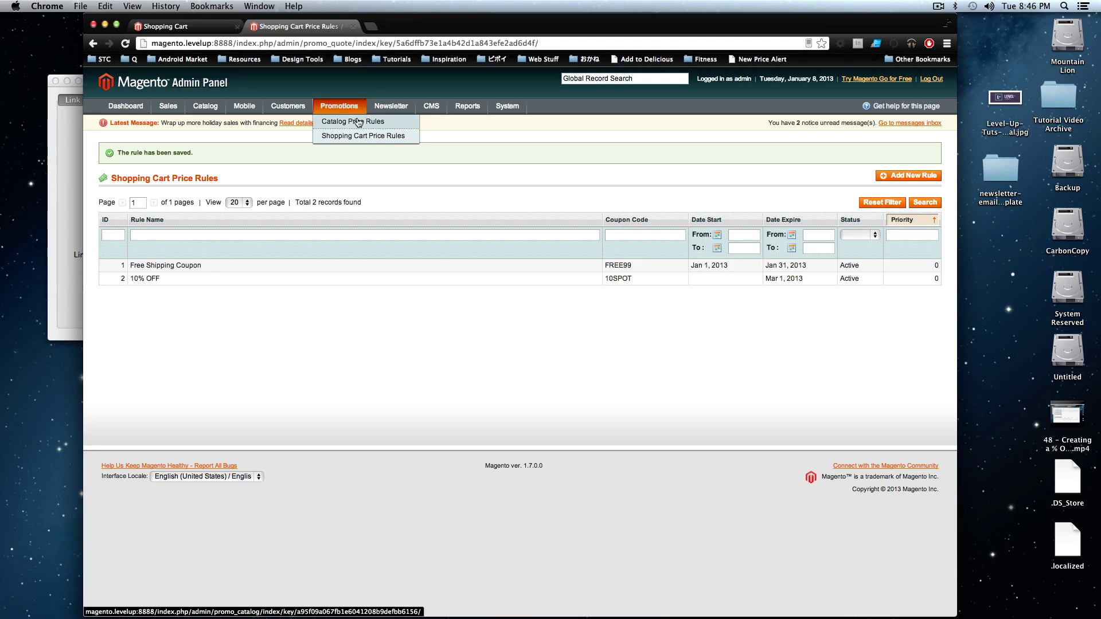
Open Catalog Price Rules, view the store's six Cell Phones at regular prices, then return.
{"action": "left_click", "coordinate": [358, 122]}
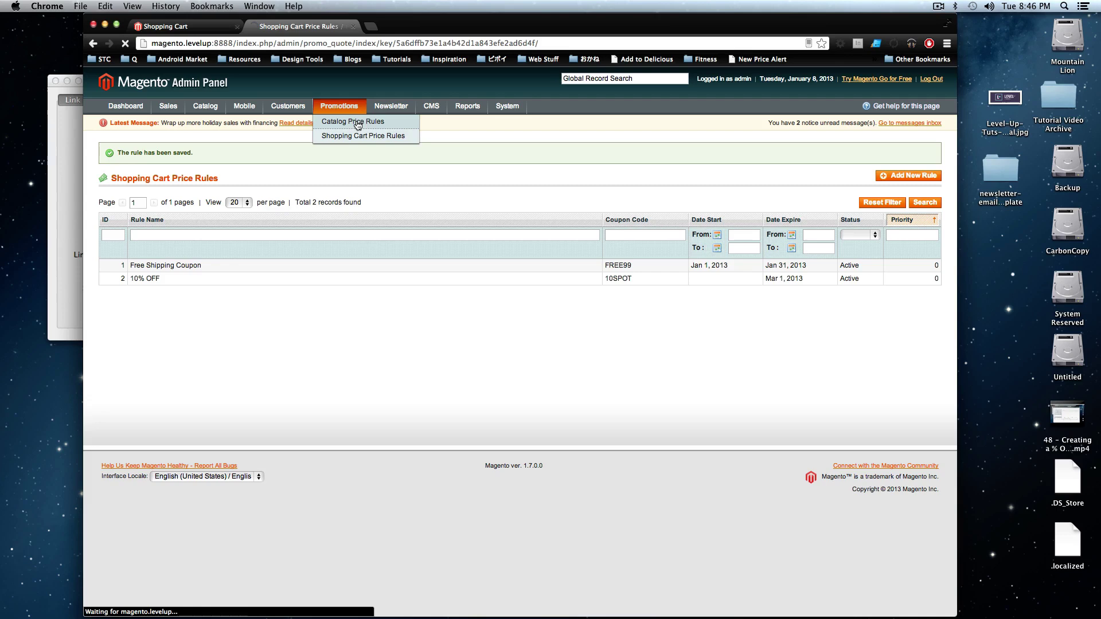
{"action": "left_click", "coordinate": [163, 26]}
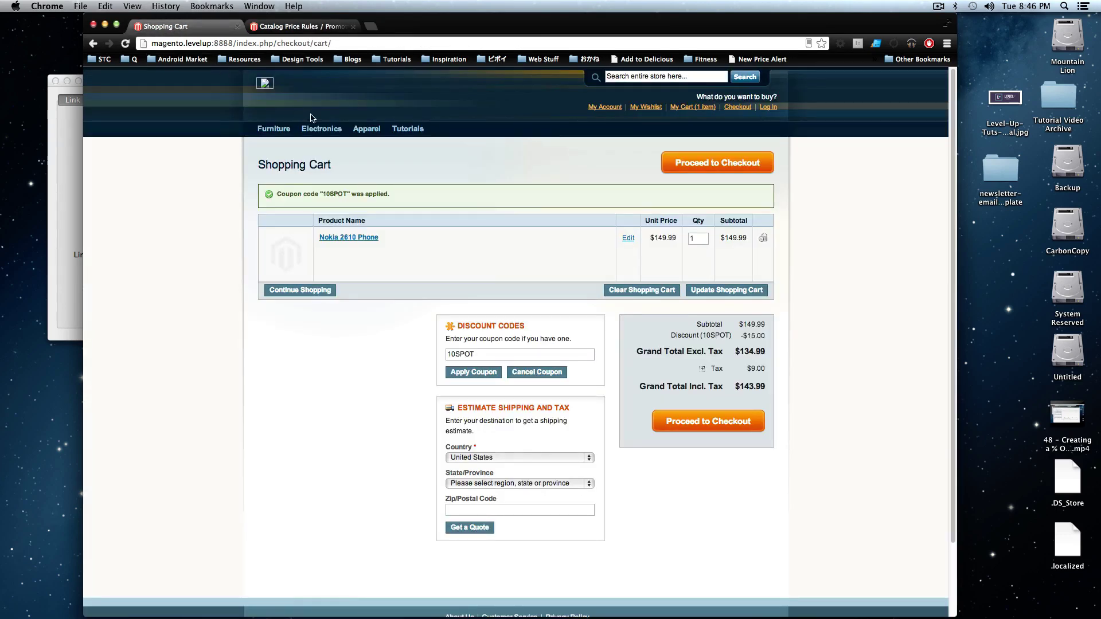
{"action": "mouse_move", "coordinate": [324, 130]}
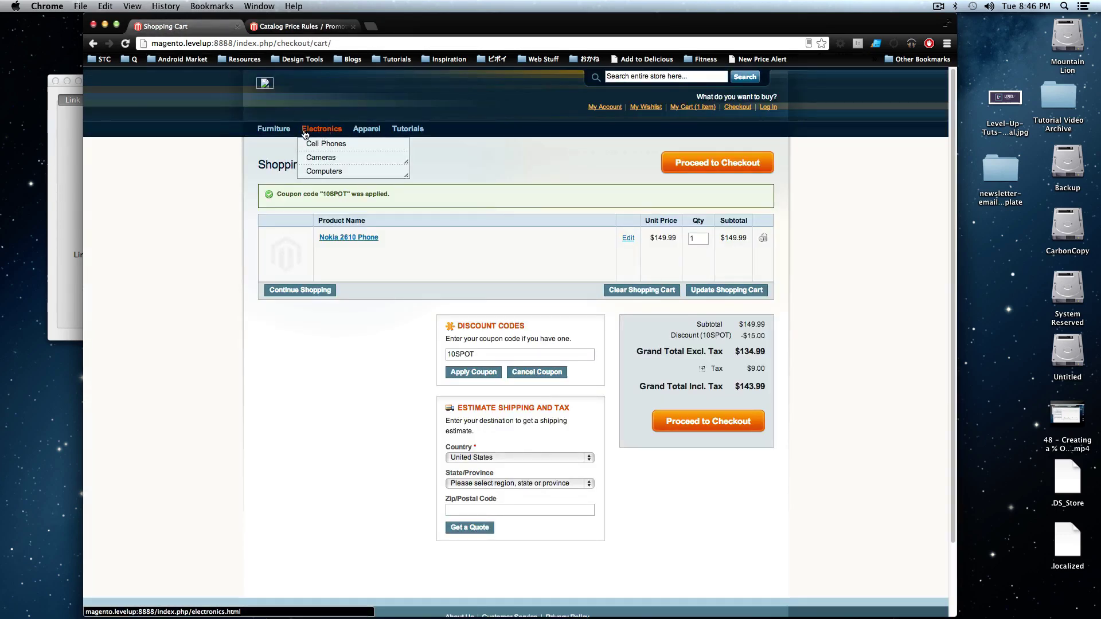
{"action": "left_click", "coordinate": [309, 134]}
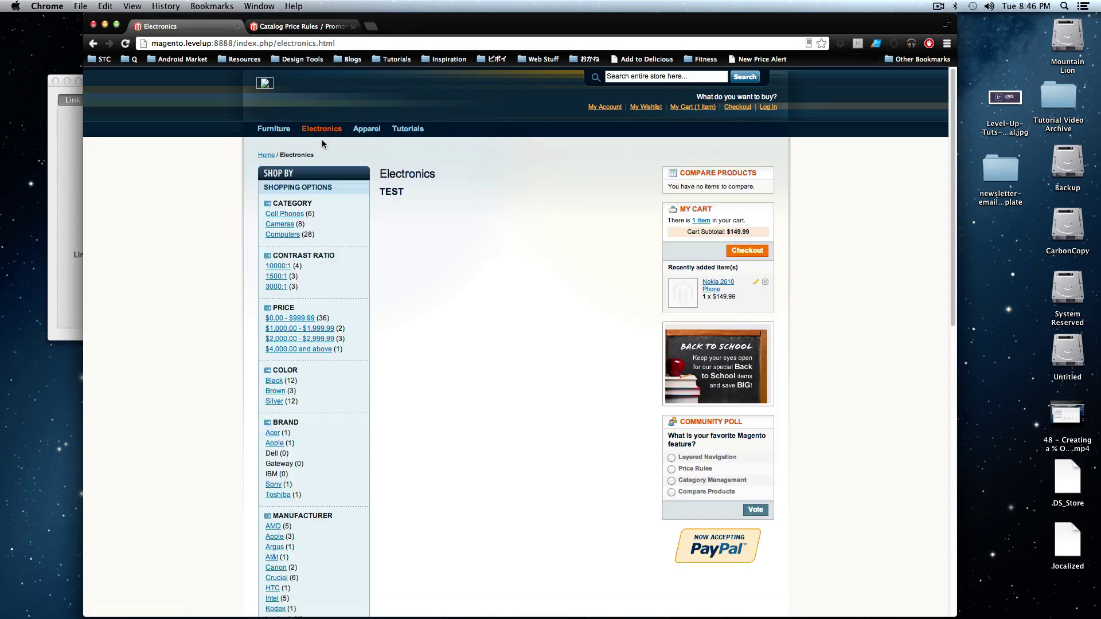
{"action": "left_click", "coordinate": [291, 216]}
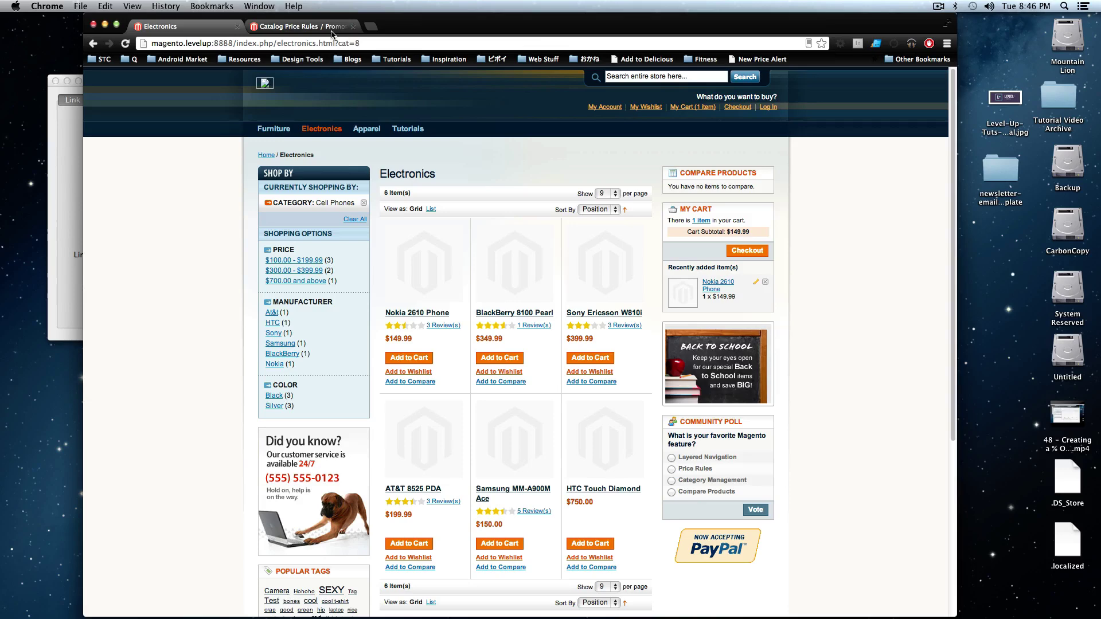
{"action": "left_click", "coordinate": [332, 31]}
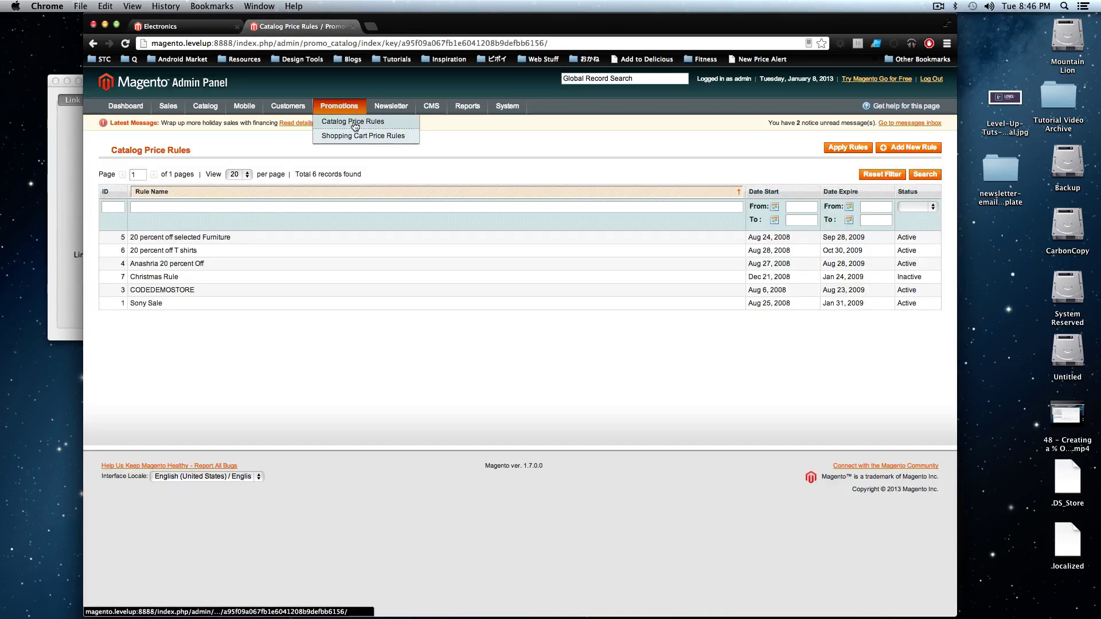
{"action": "left_click", "coordinate": [355, 125]}
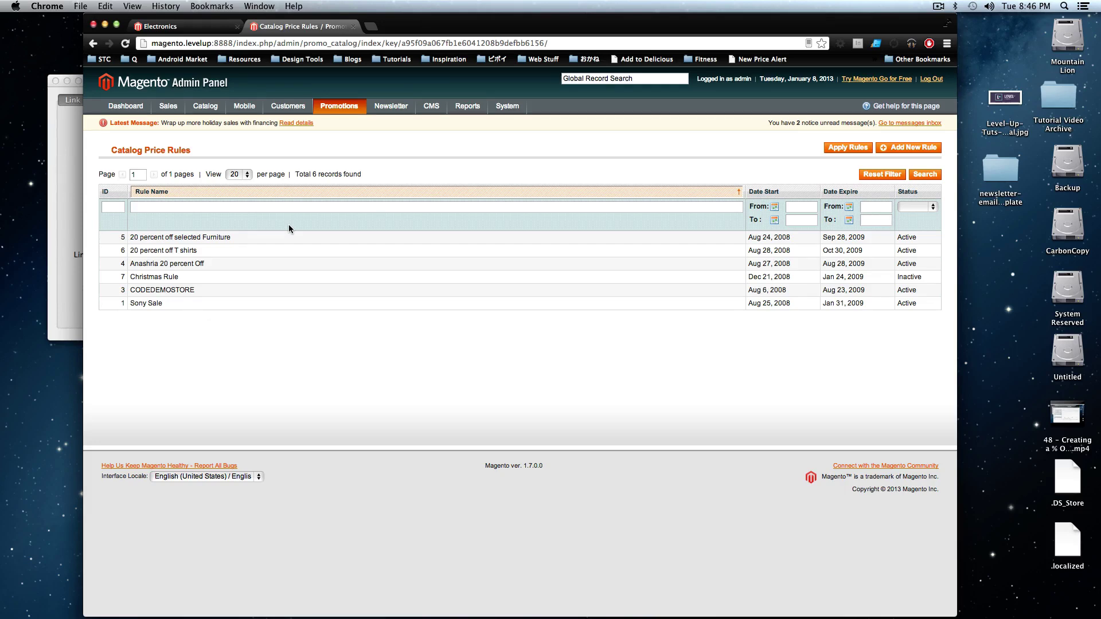
Create an Active rule named '20% OFF Cell Phones' covering all customer groups.
{"action": "left_click", "coordinate": [912, 148]}
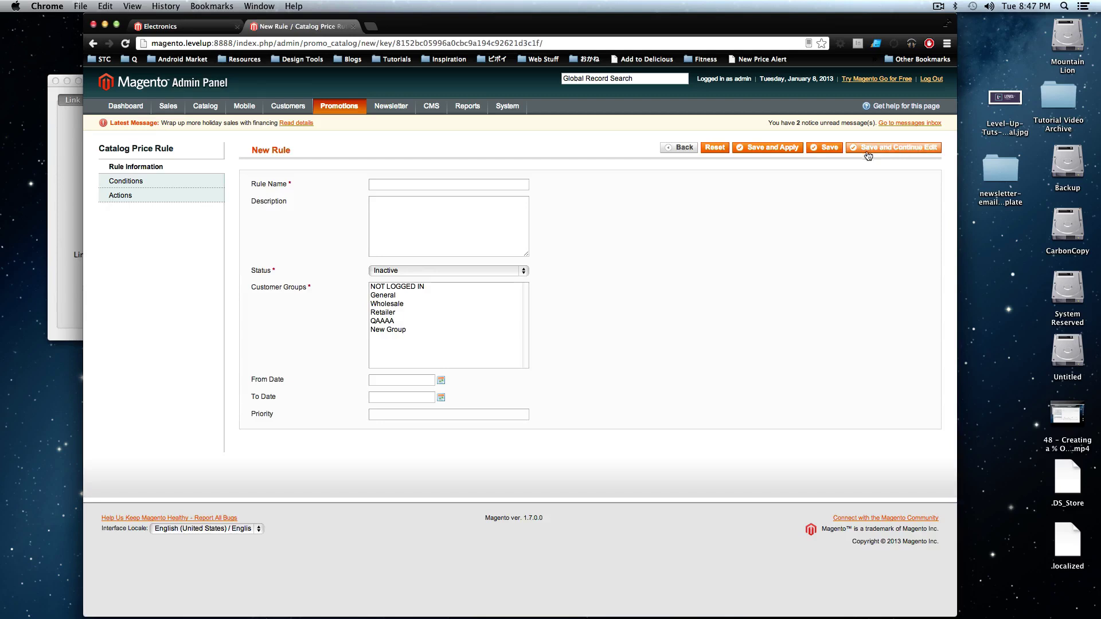
{"action": "left_click", "coordinate": [395, 184]}
{"action": "type", "text": "20% OF"}
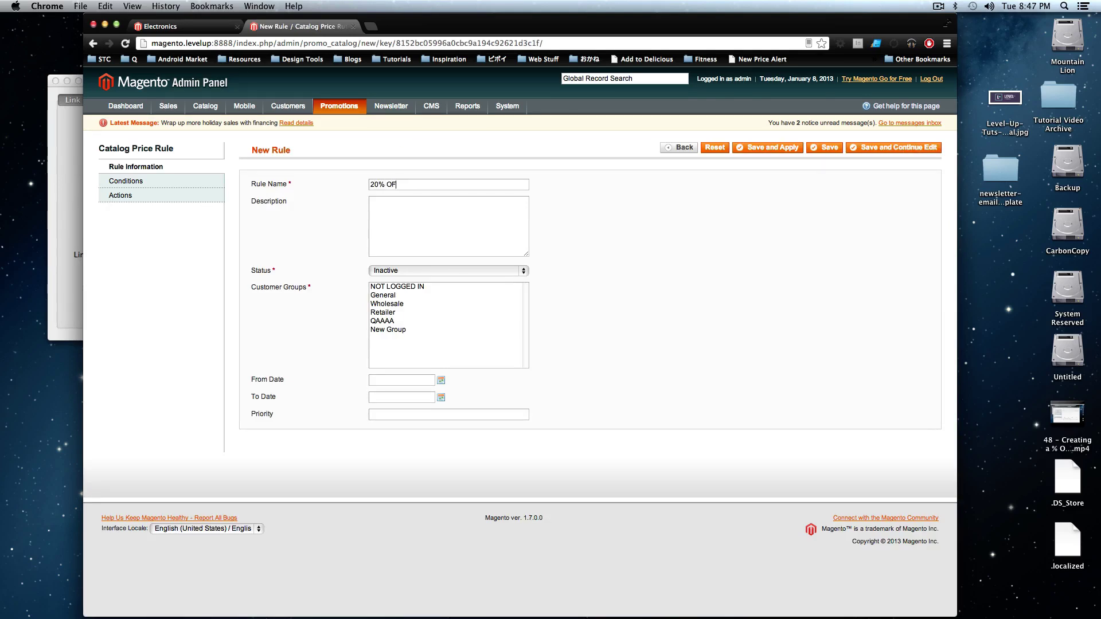
{"action": "type", "text": "F E"}
{"action": "type", "text": "ell Phones"}
{"action": "left_click", "coordinate": [401, 288]}
{"action": "left_click", "coordinate": [383, 329], "text": "shift"}
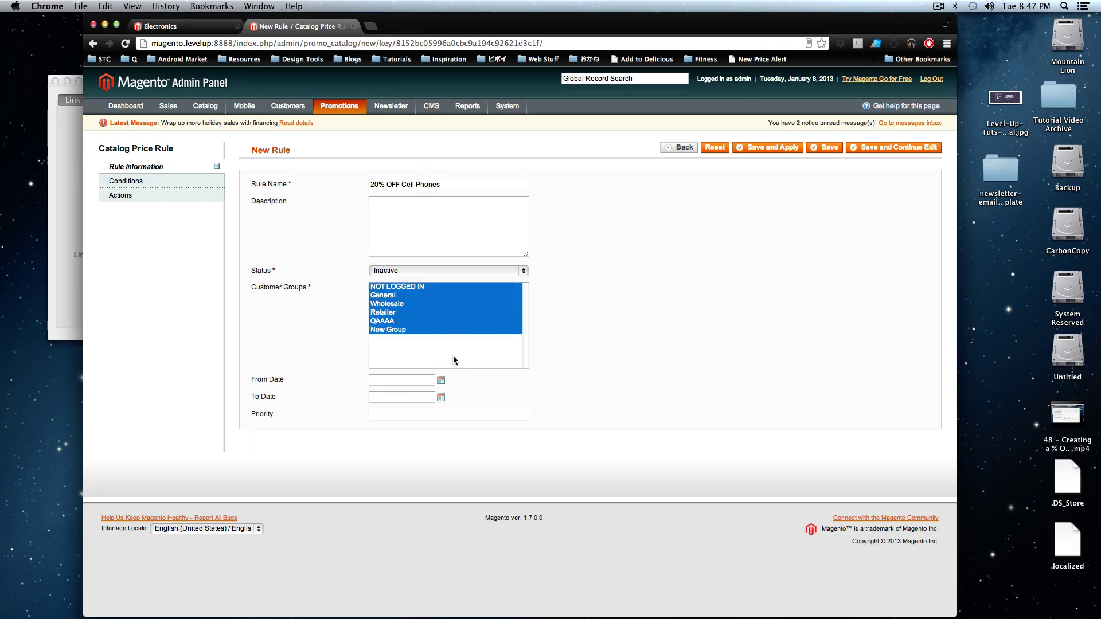
{"action": "left_click", "coordinate": [410, 271]}
{"action": "left_click", "coordinate": [409, 263]}
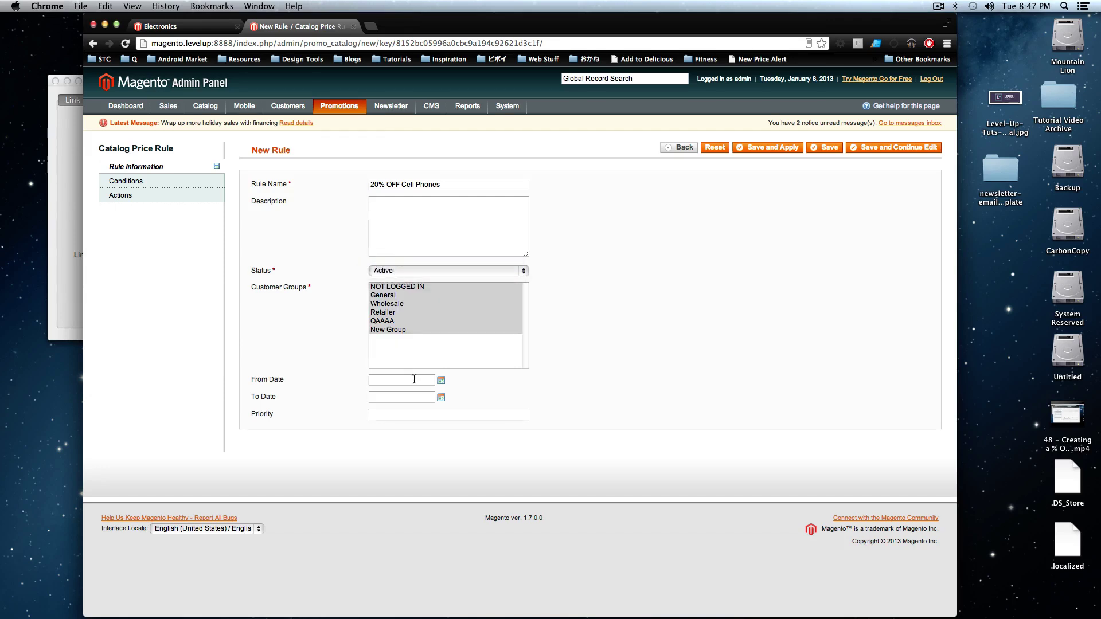
Set the rule's dates from 01/8/2013 to 03/1/2013.
{"action": "left_click", "coordinate": [439, 381]}
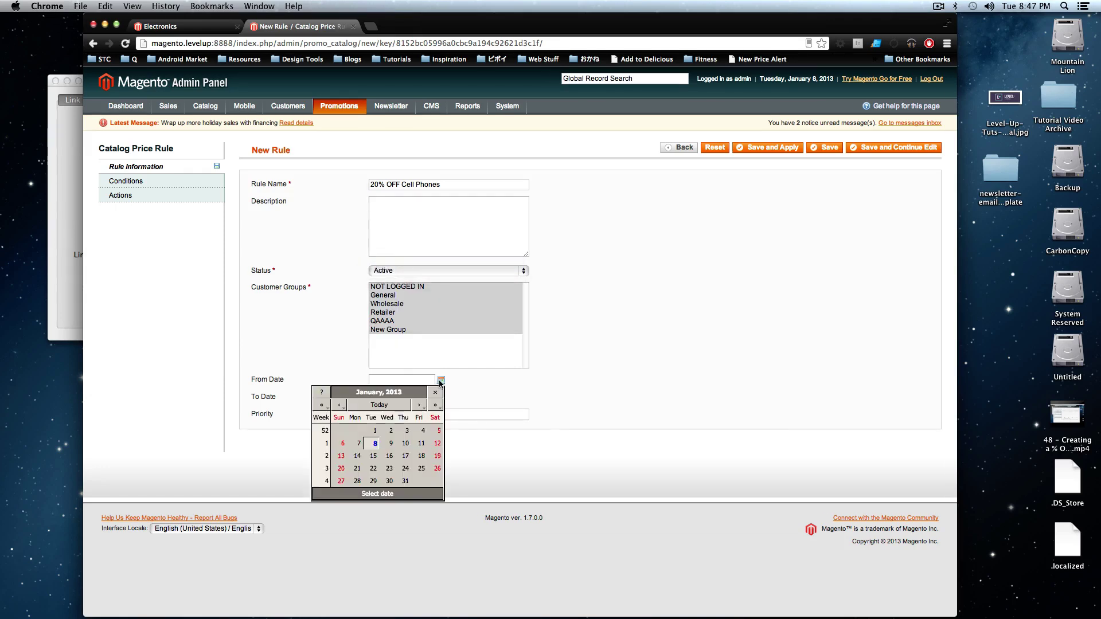
{"action": "left_click", "coordinate": [375, 444]}
{"action": "left_click", "coordinate": [439, 398]}
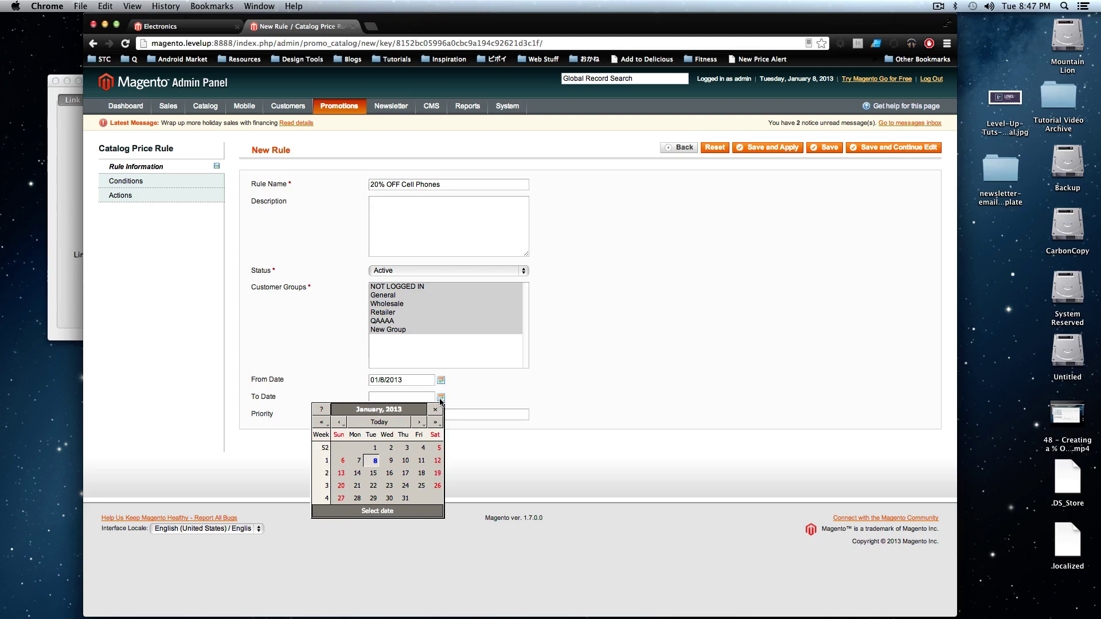
{"action": "left_click", "coordinate": [420, 422]}
{"action": "left_click", "coordinate": [424, 425]}
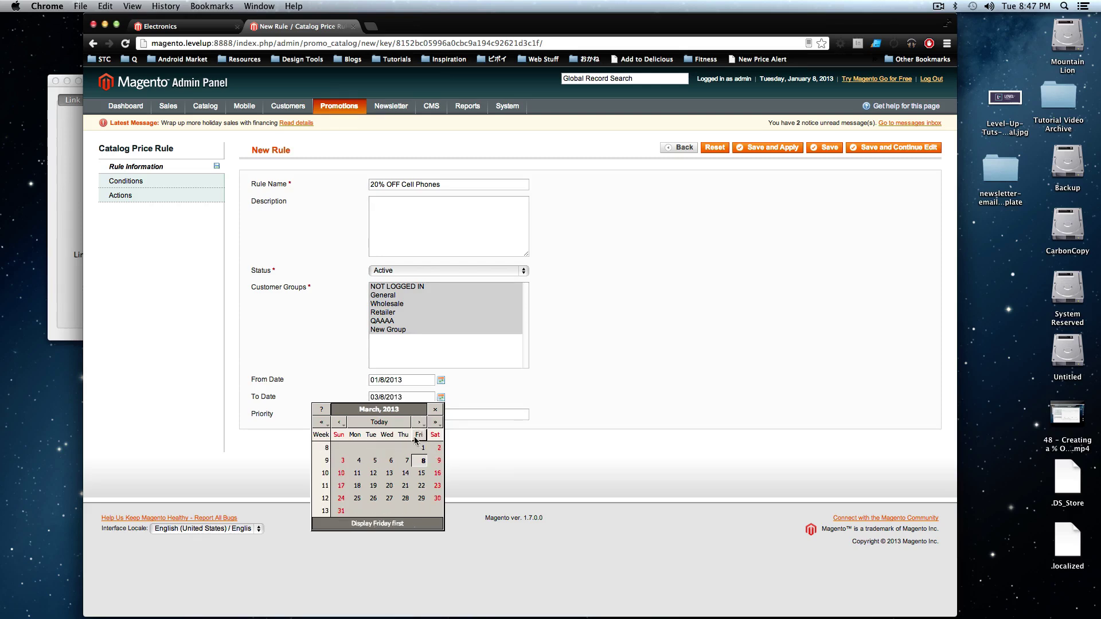
{"action": "left_click", "coordinate": [422, 447]}
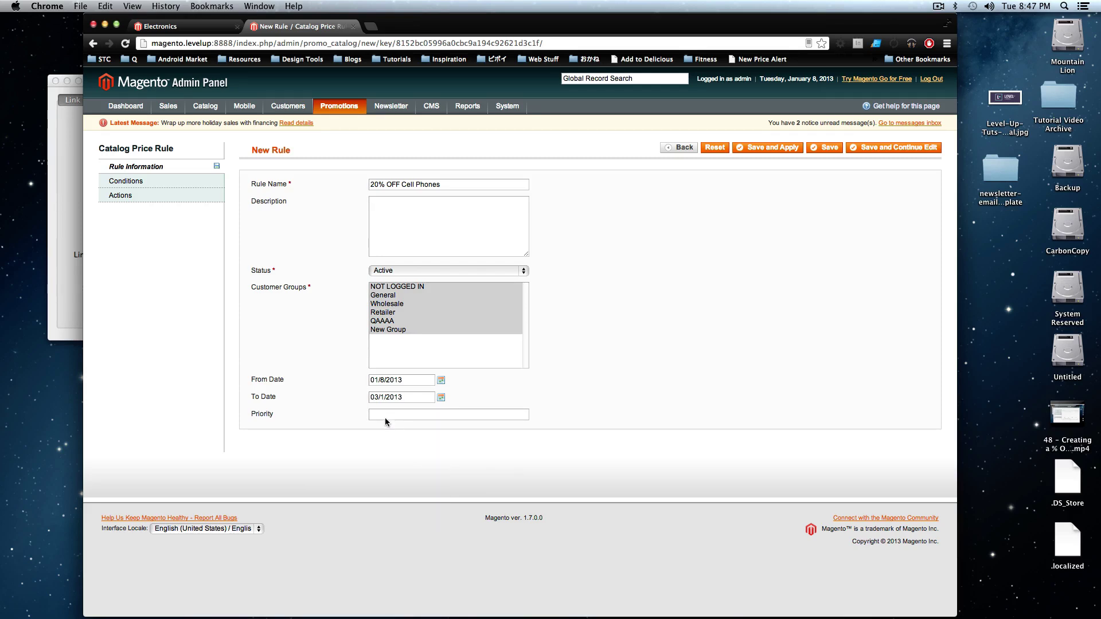
{"action": "left_click", "coordinate": [181, 181]}
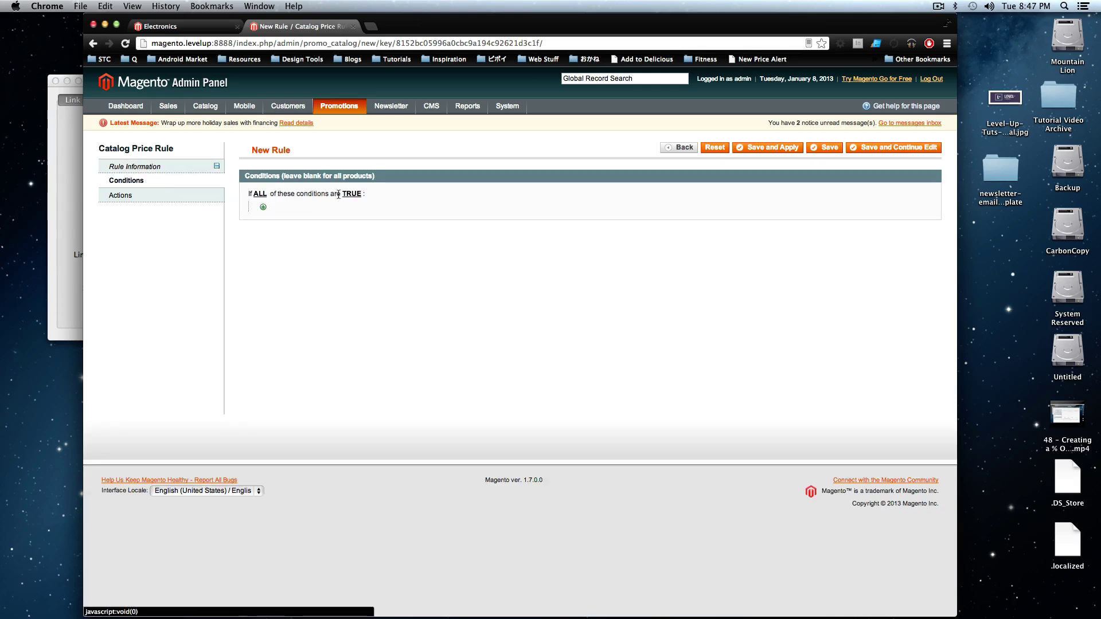
Start a new condition and browse its attribute list, such as Category and Memory.
{"action": "left_click_drag", "start_coordinate": [378, 195], "coordinate": [278, 189]}
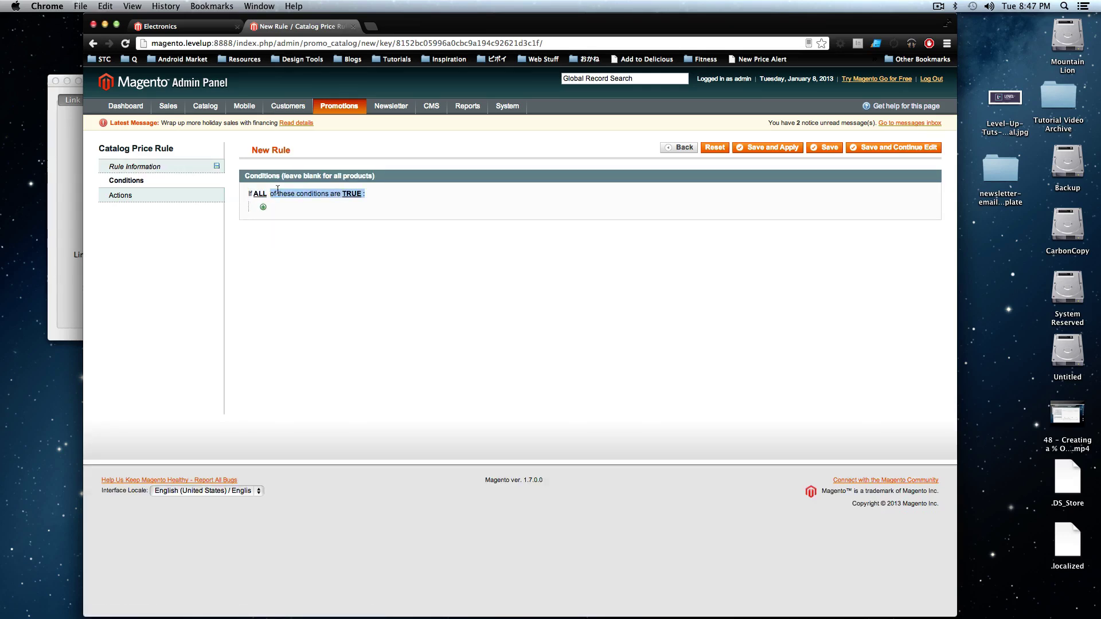
{"action": "left_click", "coordinate": [260, 212]}
{"action": "left_click", "coordinate": [262, 207]}
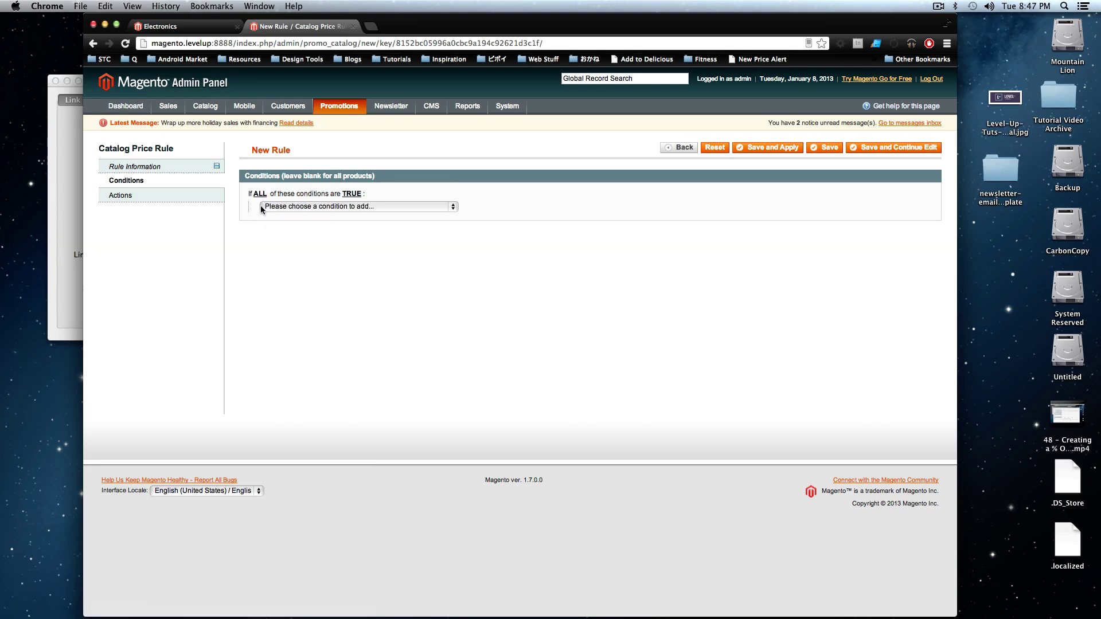
{"action": "left_click", "coordinate": [262, 206]}
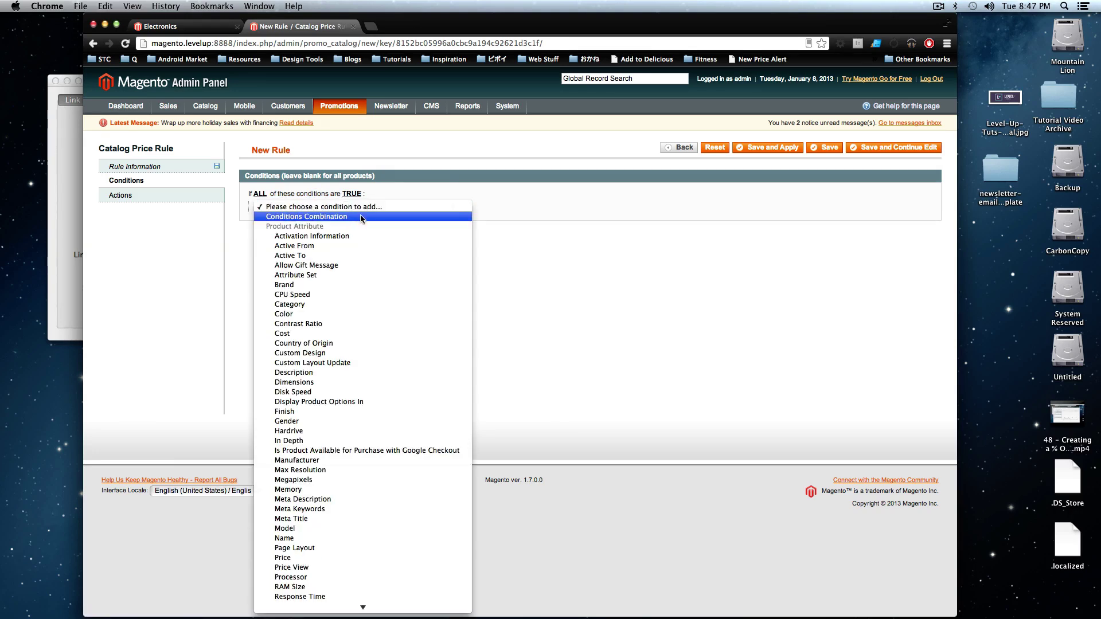
{"action": "scroll", "coordinate": [362, 215], "scroll_direction": "down", "scroll_amount": 3}
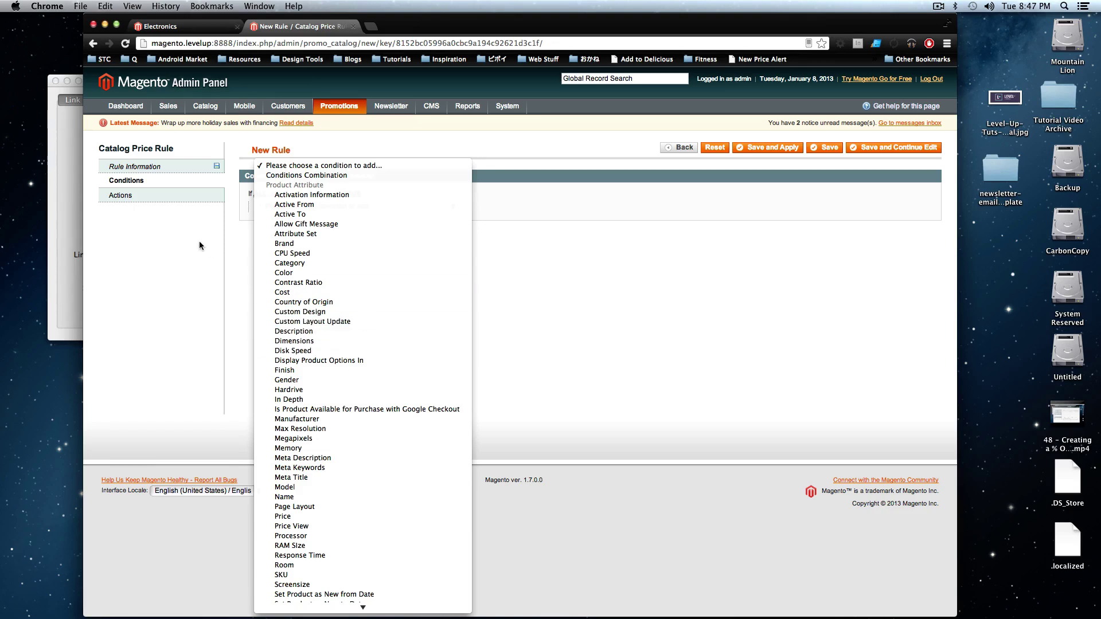
{"action": "scroll", "coordinate": [355, 188], "scroll_direction": "down", "scroll_amount": 5}
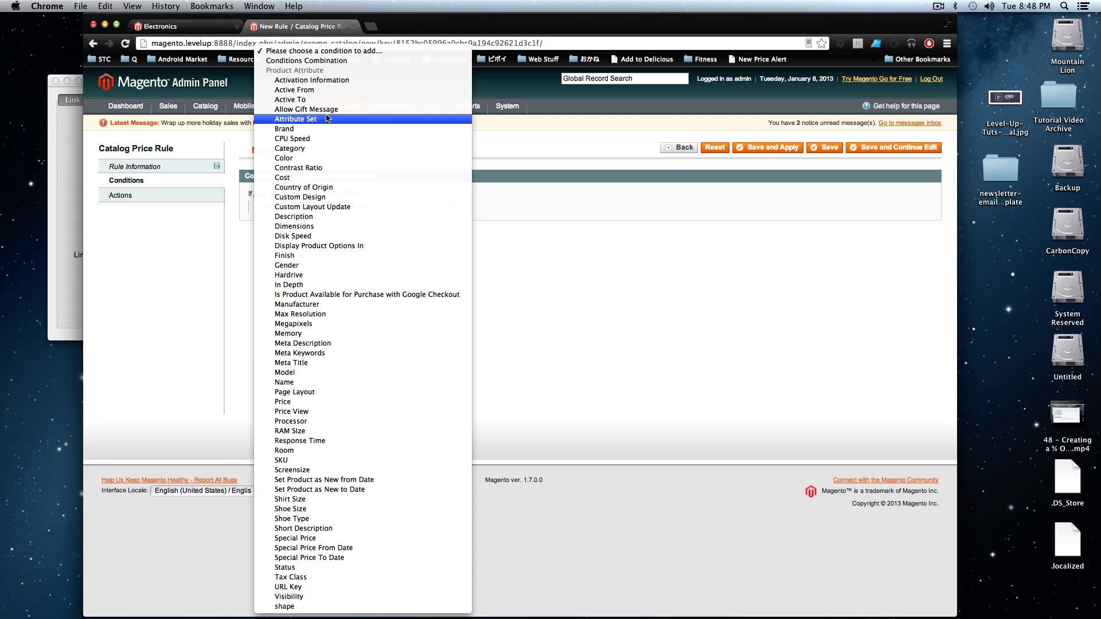
Add the condition Attribute Set is Cell Phones.
{"action": "left_click", "coordinate": [329, 119]}
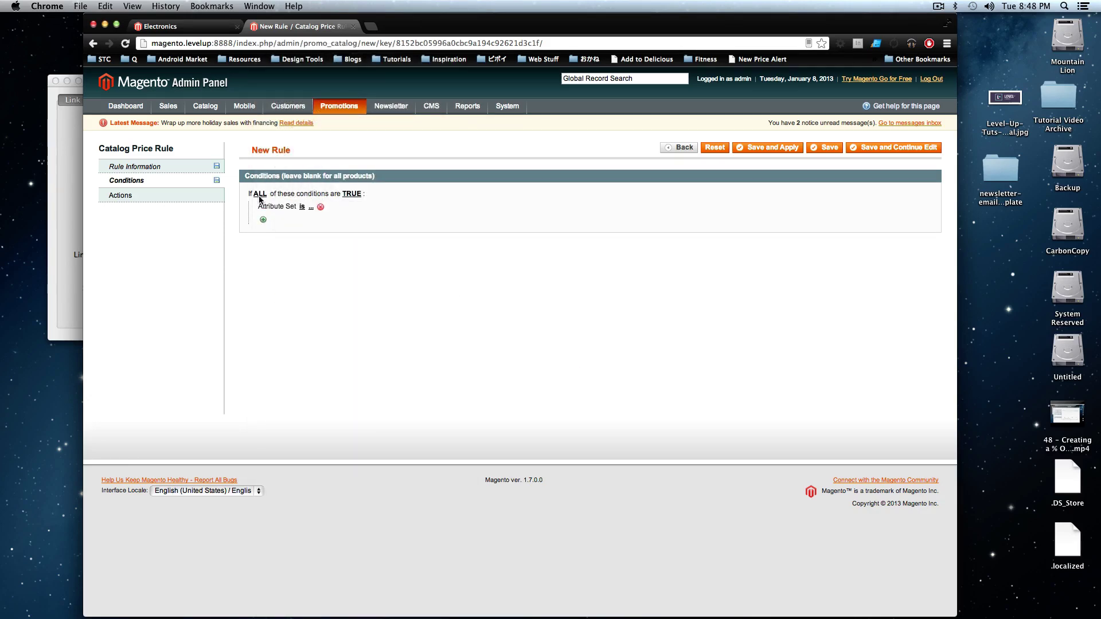
{"action": "left_click", "coordinate": [311, 209]}
{"action": "left_click", "coordinate": [325, 206]}
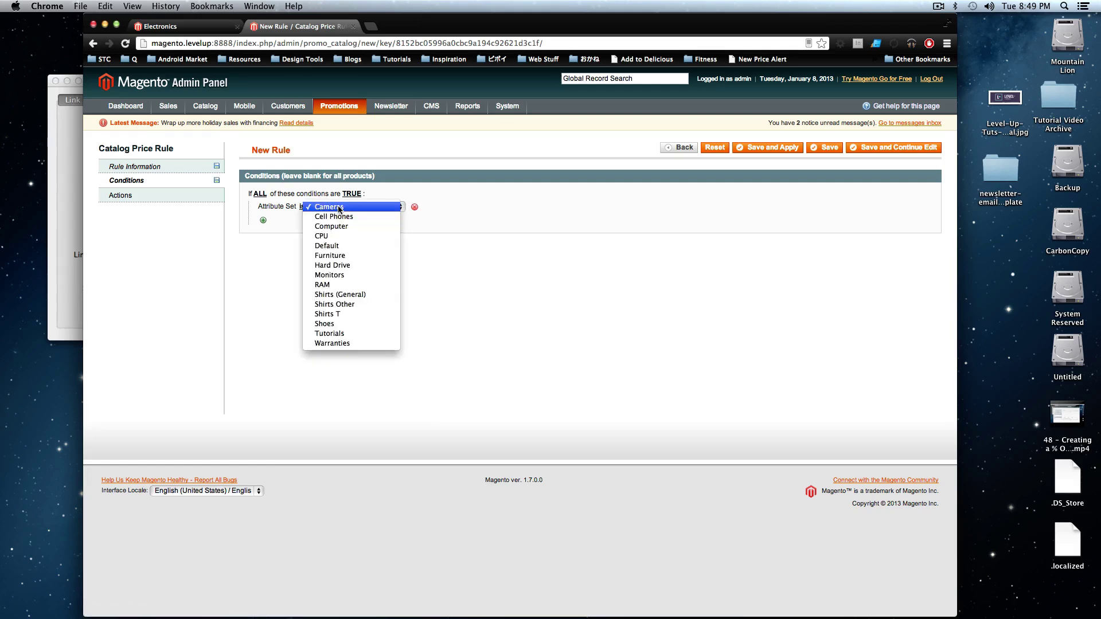
{"action": "left_click", "coordinate": [335, 215]}
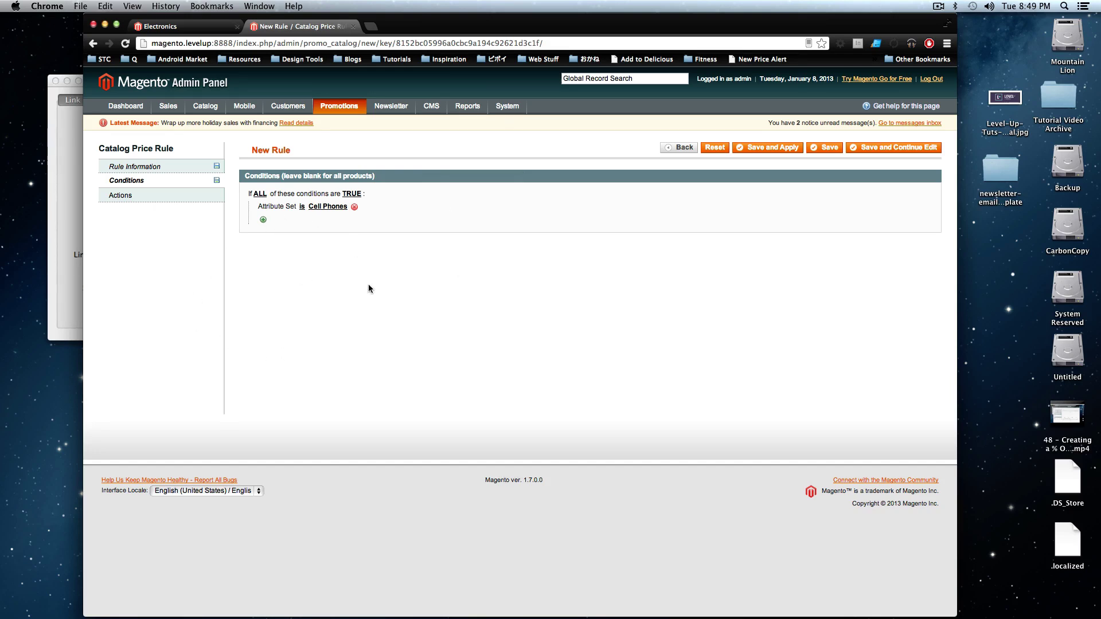
Try the 'is not' operator, then set the condition back to 'is'.
{"action": "left_click", "coordinate": [303, 212]}
{"action": "left_click", "coordinate": [326, 208]}
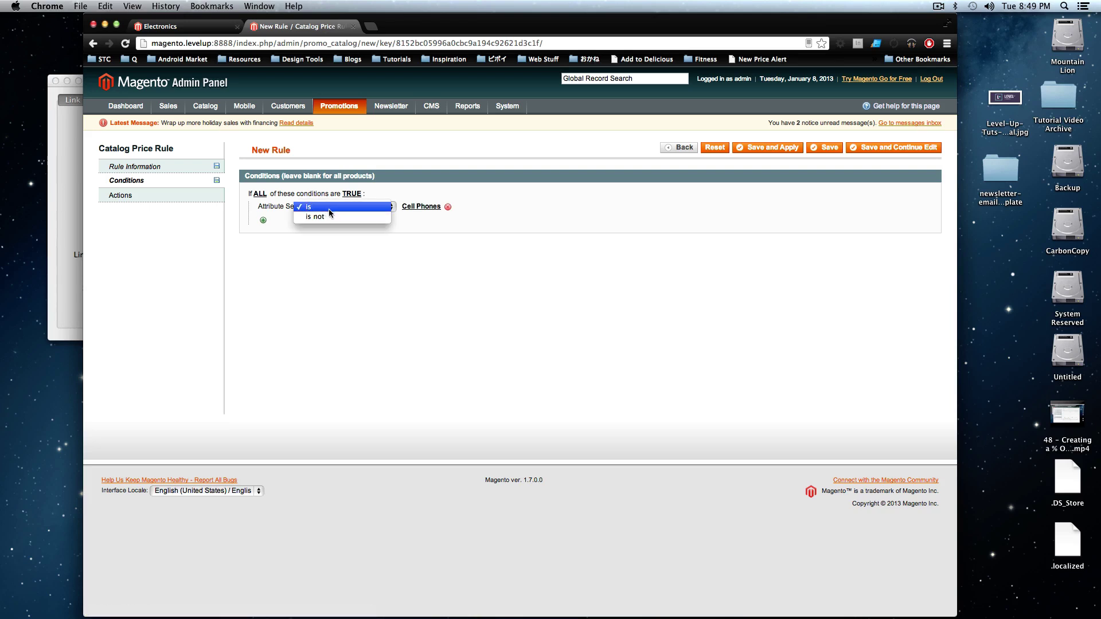
{"action": "left_click", "coordinate": [309, 215]}
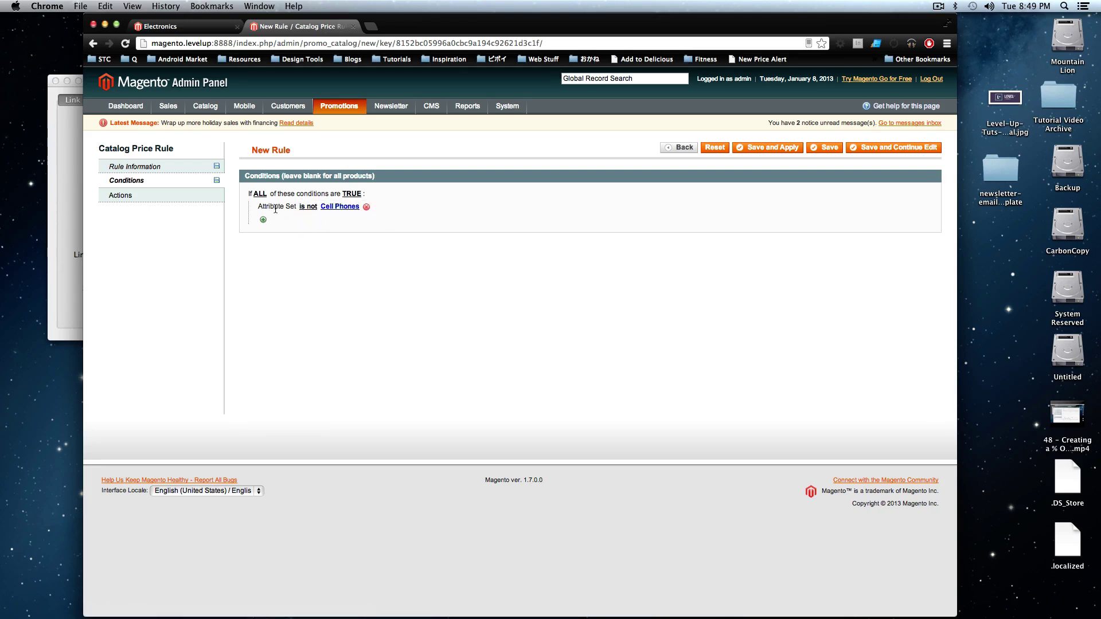
{"action": "left_click_drag", "start_coordinate": [279, 208], "coordinate": [394, 207]}
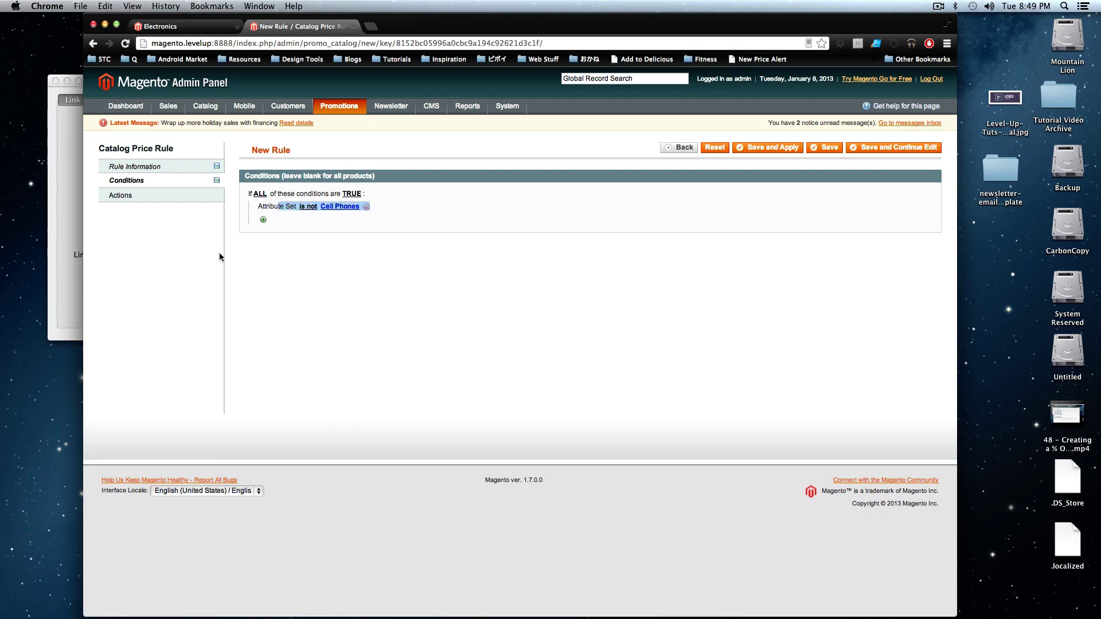
{"action": "left_click", "coordinate": [310, 208]}
{"action": "left_click", "coordinate": [312, 211]}
{"action": "left_click", "coordinate": [322, 208]}
{"action": "left_click", "coordinate": [322, 208]}
{"action": "left_click", "coordinate": [318, 199]}
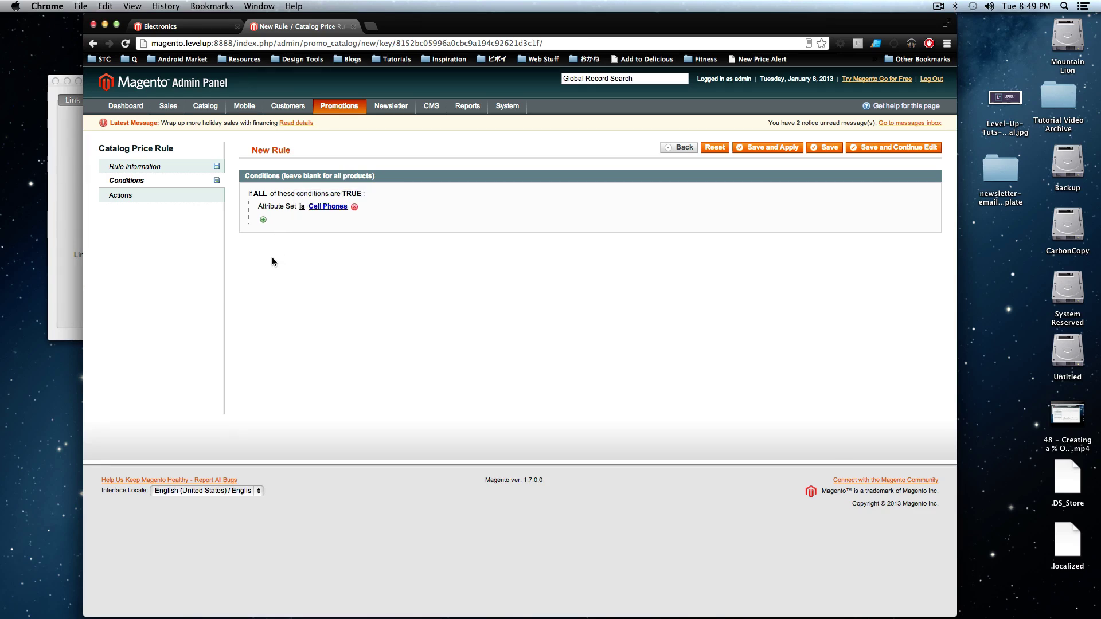
Give the rule a 20% By Percentage of the Original Price discount and save it.
{"action": "left_click", "coordinate": [160, 197]}
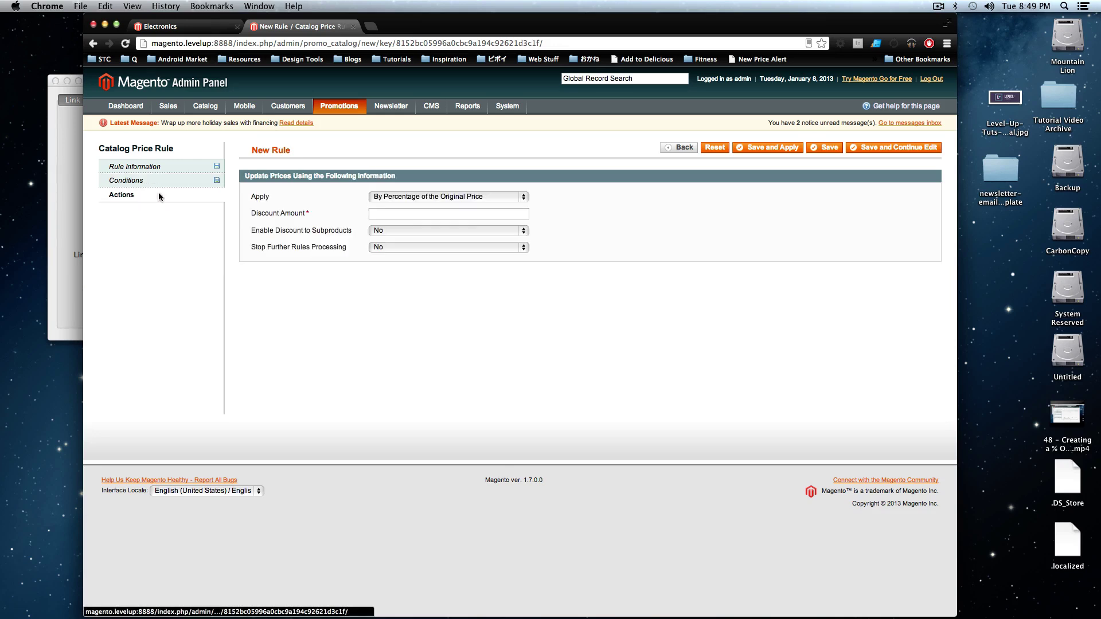
{"action": "left_click", "coordinate": [418, 213]}
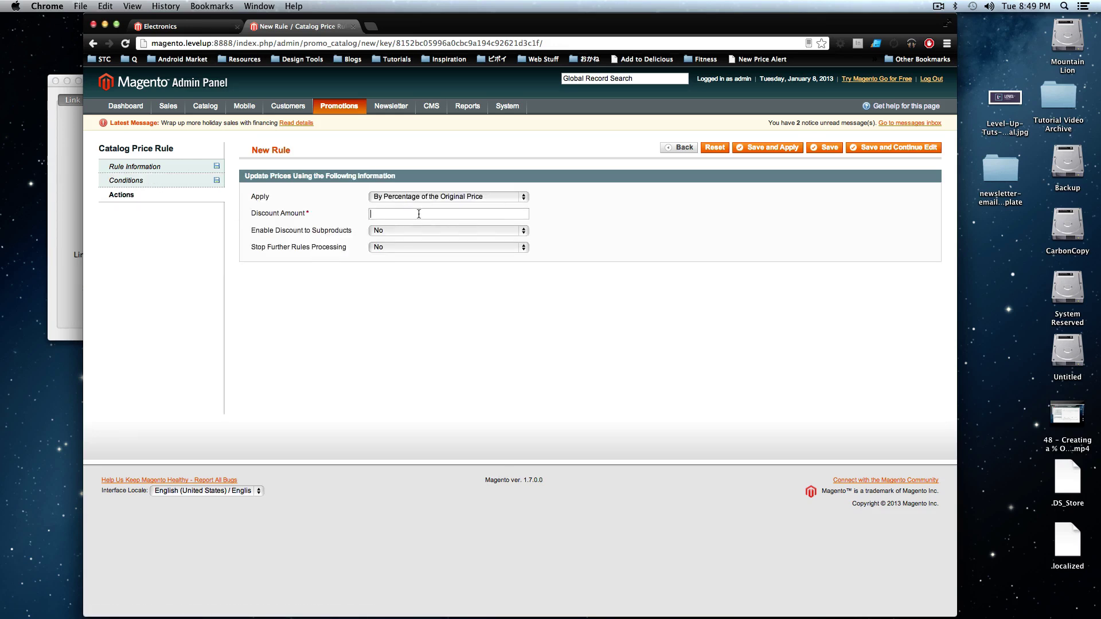
{"action": "type", "text": "20"}
{"action": "left_click", "coordinate": [832, 149]}
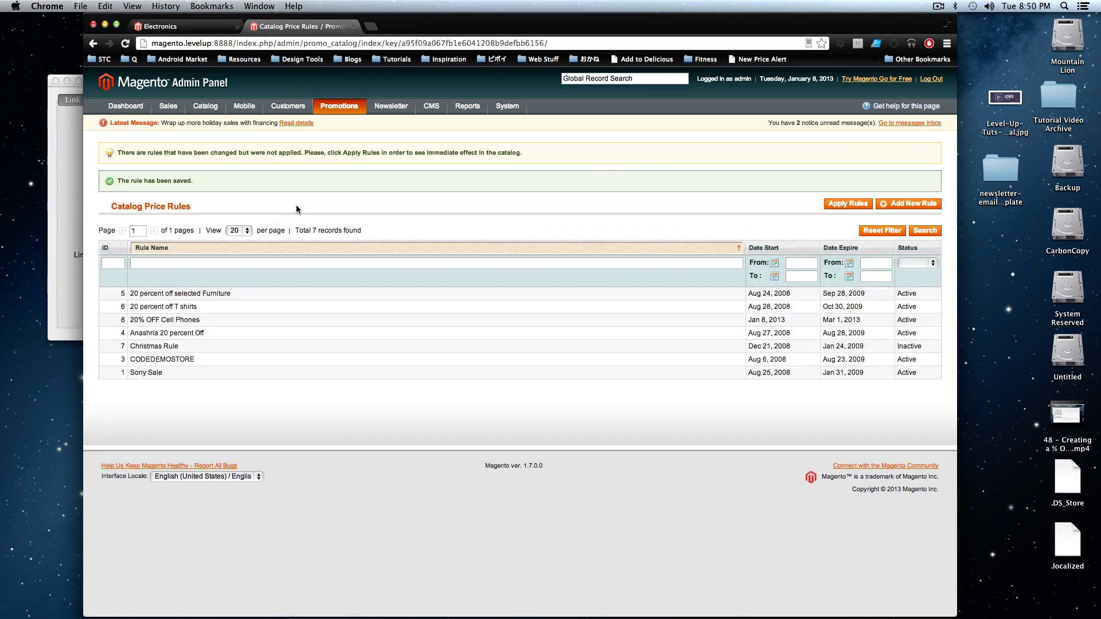
Apply the catalog price rules and confirm the 'rules have been applied' message.
{"action": "triple_click", "coordinate": [196, 157]}
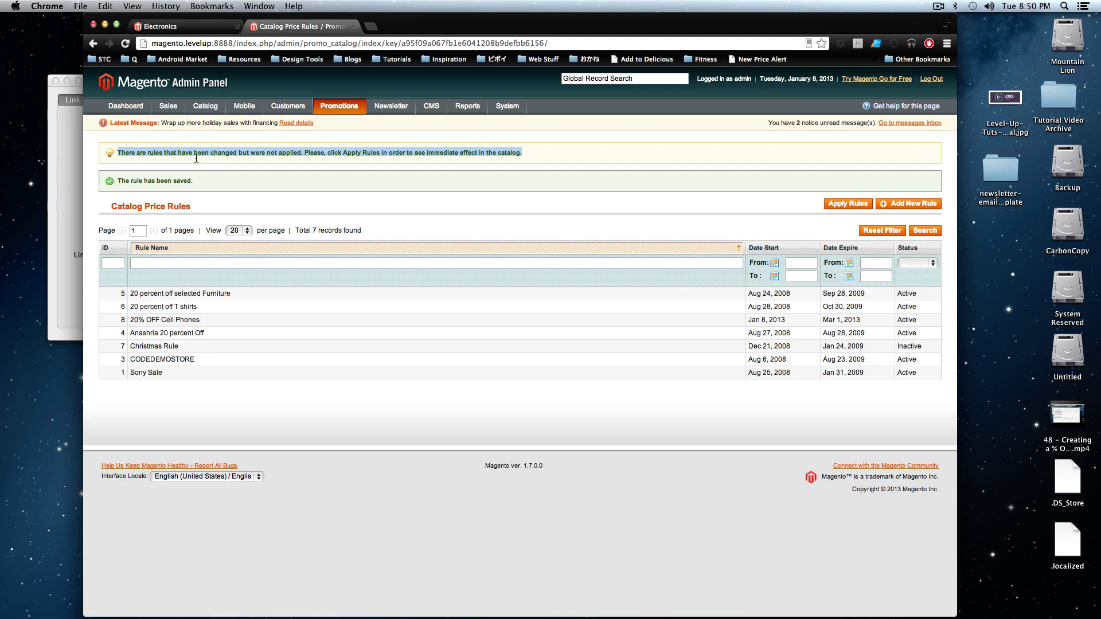
{"action": "left_click_drag", "start_coordinate": [196, 159], "coordinate": [430, 158]}
{"action": "left_click", "coordinate": [852, 205]}
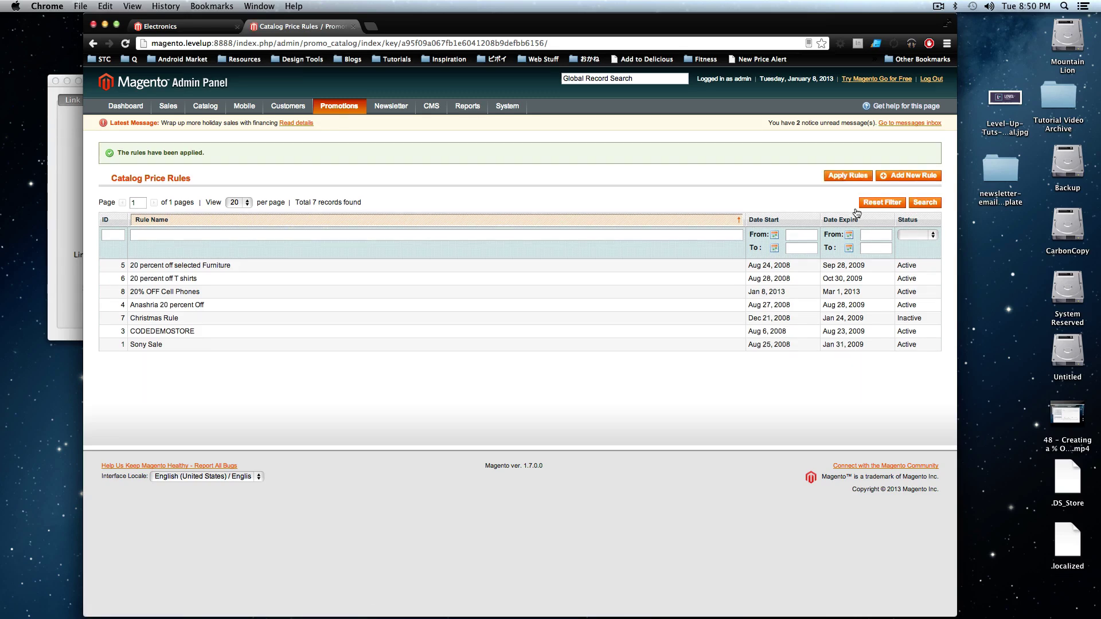
{"action": "triple_click", "coordinate": [291, 151]}
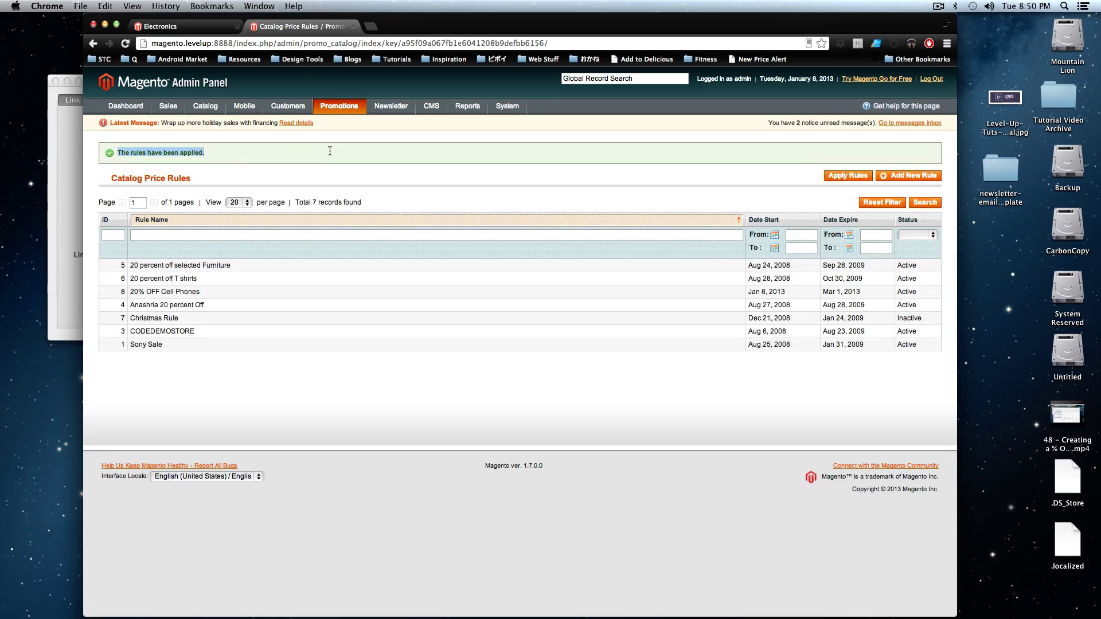
{"action": "left_click", "coordinate": [191, 26]}
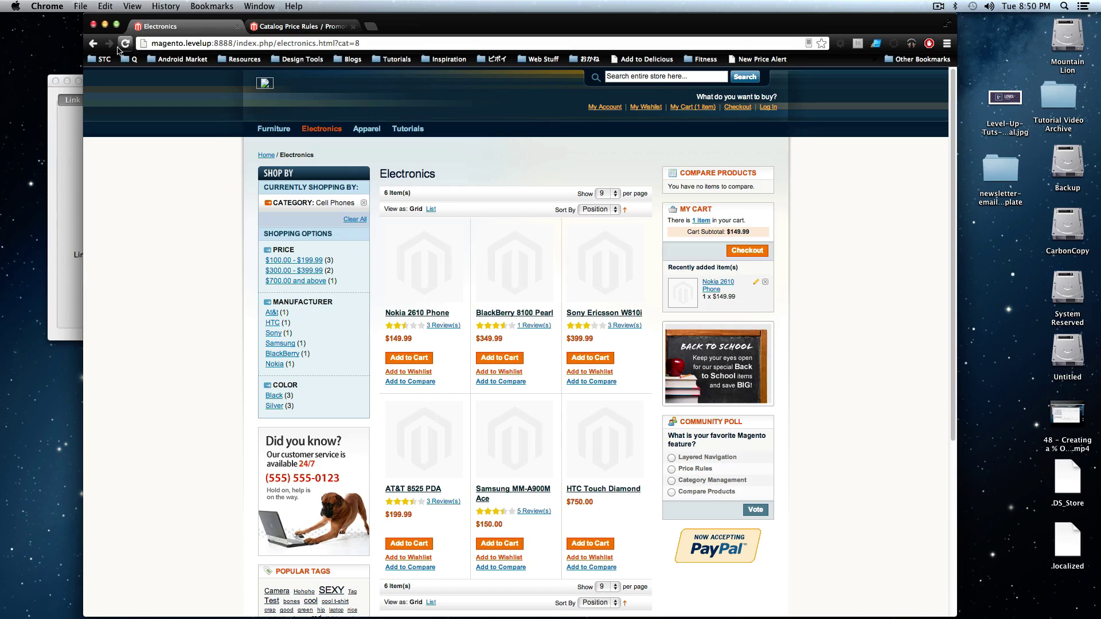
Reload the Electronics listing to show special prices and add the Nokia 2610 Phone to the cart.
{"action": "left_click", "coordinate": [125, 43]}
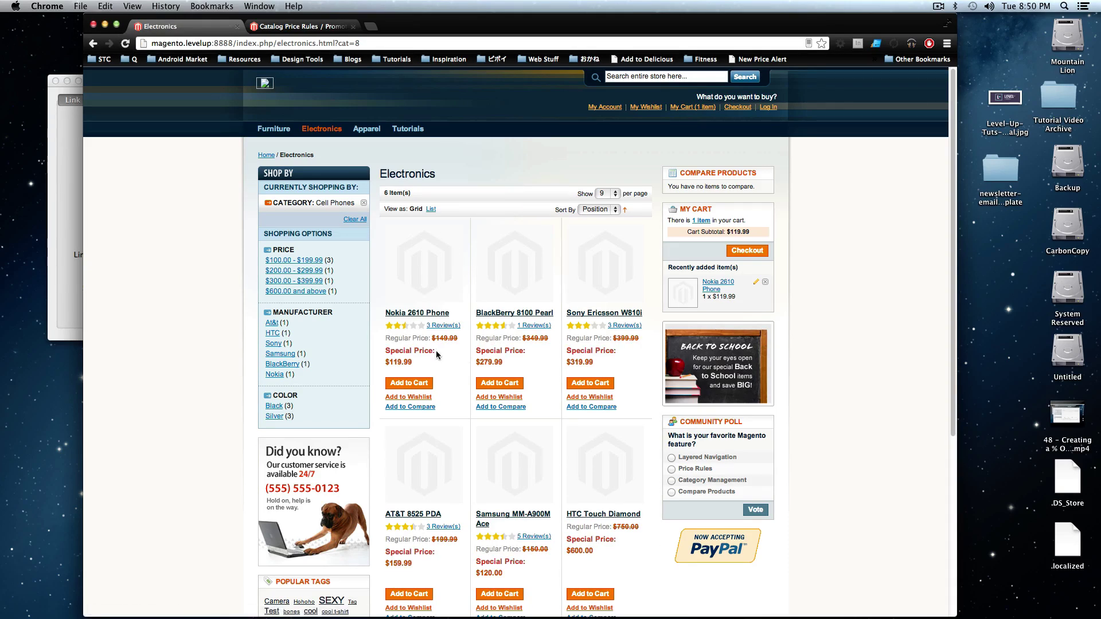
{"action": "left_click_drag", "start_coordinate": [437, 351], "coordinate": [401, 363]}
{"action": "left_click", "coordinate": [409, 363]}
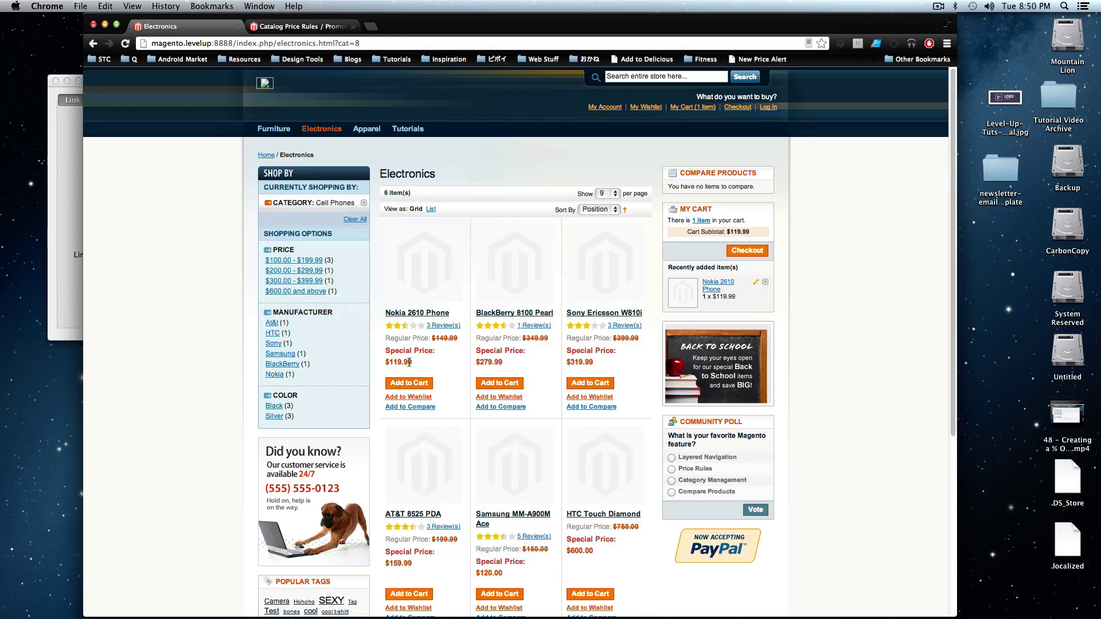
{"action": "left_click", "coordinate": [428, 317]}
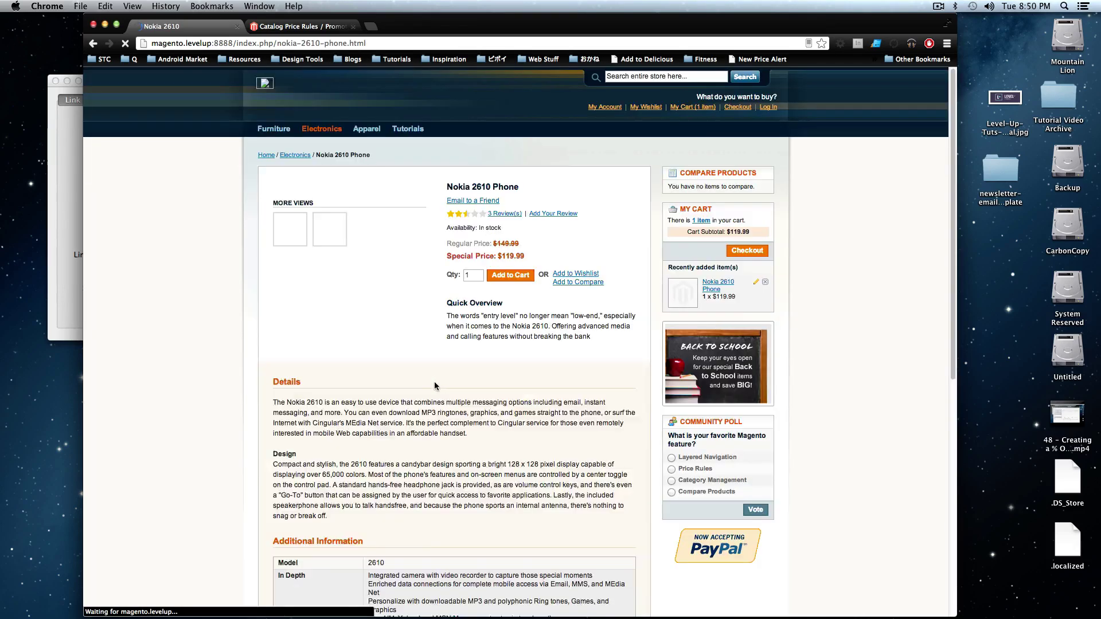
{"action": "left_click", "coordinate": [521, 281]}
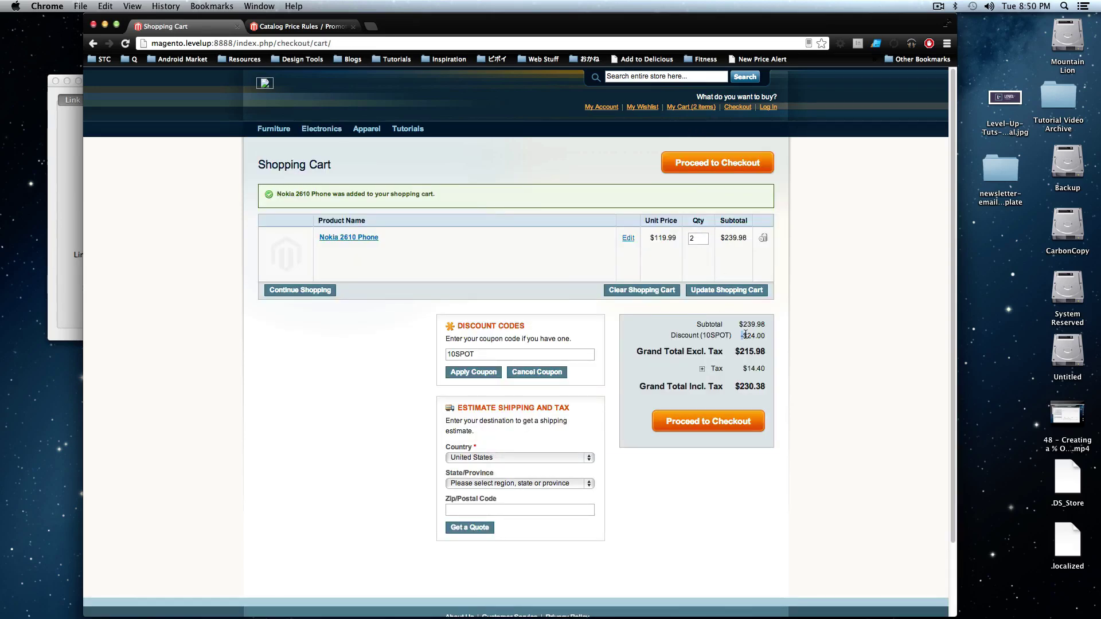
Check the cart's $239.98 subtotal and discount, then revisit the Nokia's $119.99 special price.
{"action": "left_click_drag", "start_coordinate": [744, 324], "coordinate": [772, 339]}
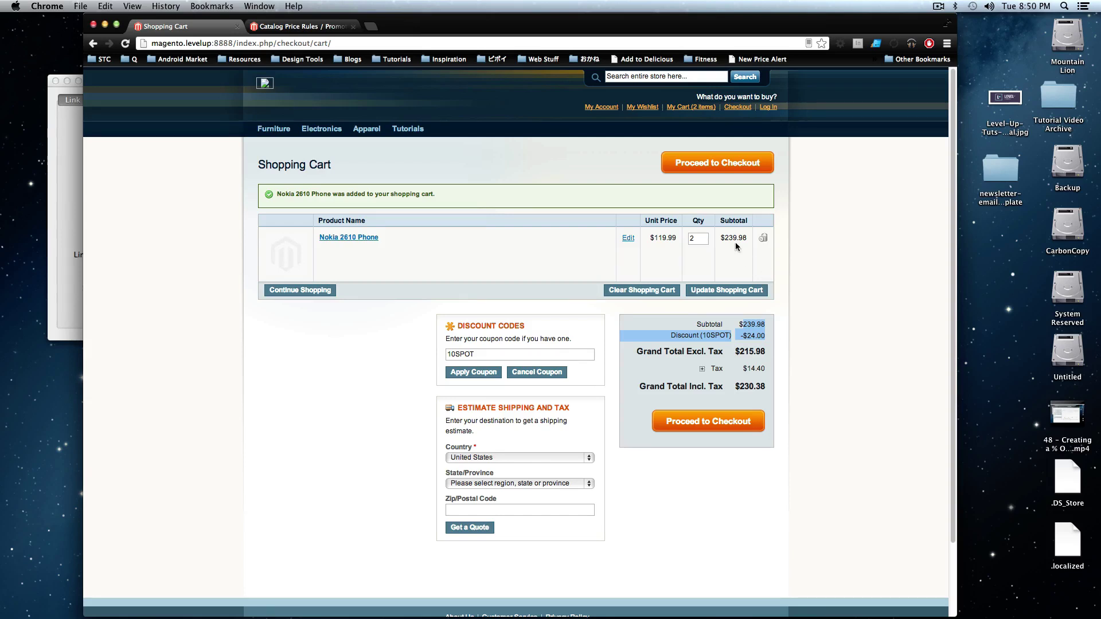
{"action": "left_click_drag", "start_coordinate": [724, 238], "coordinate": [747, 238]}
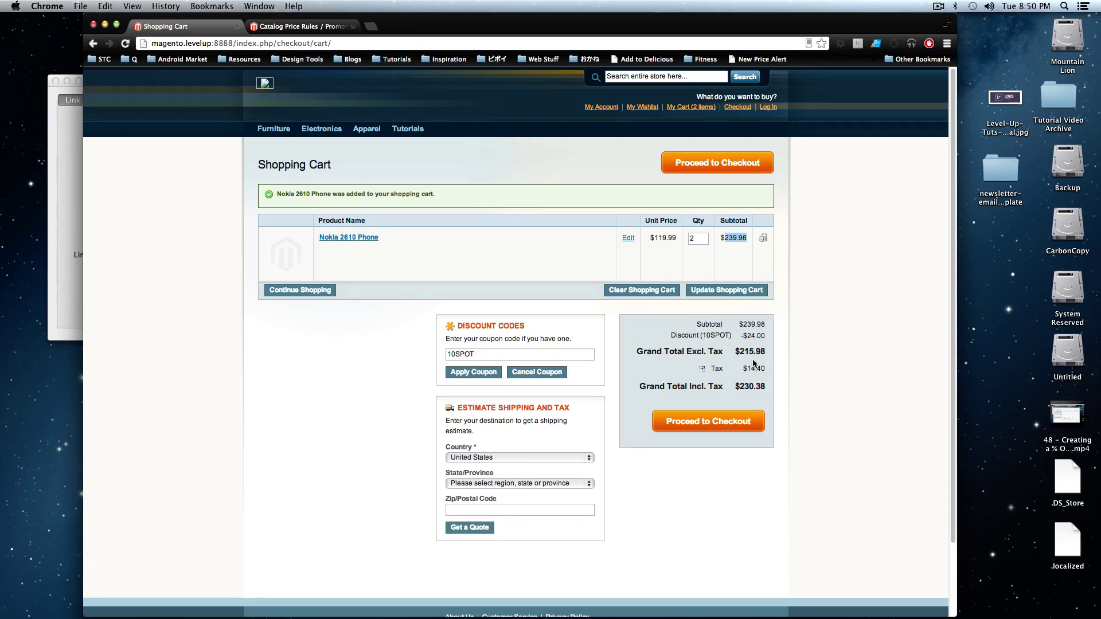
{"action": "left_click", "coordinate": [372, 242]}
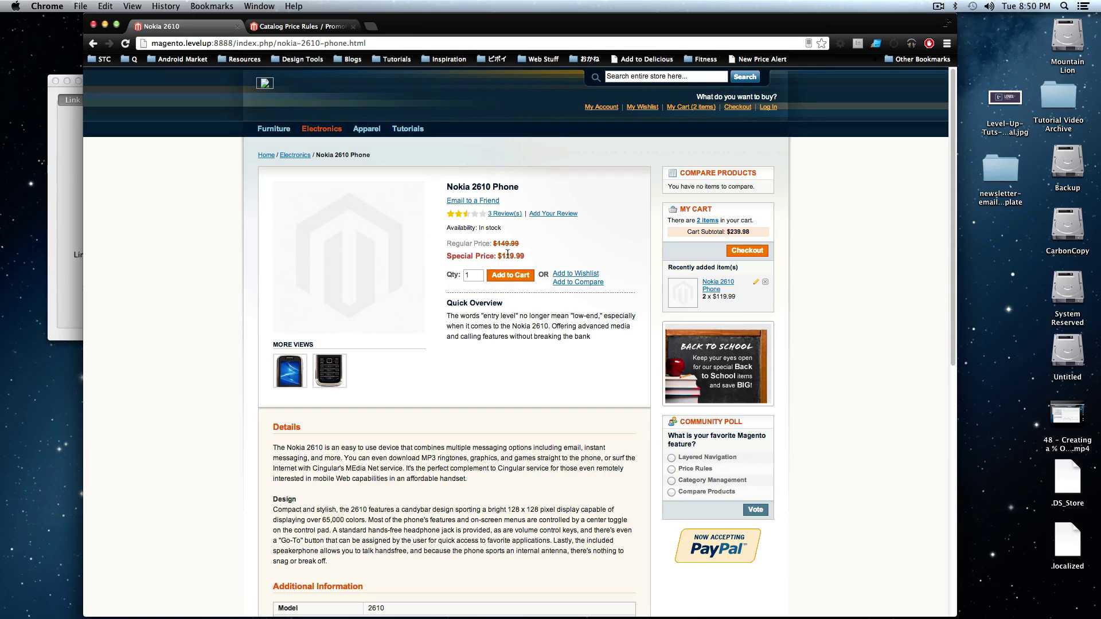
{"action": "left_click_drag", "start_coordinate": [527, 257], "coordinate": [464, 254]}
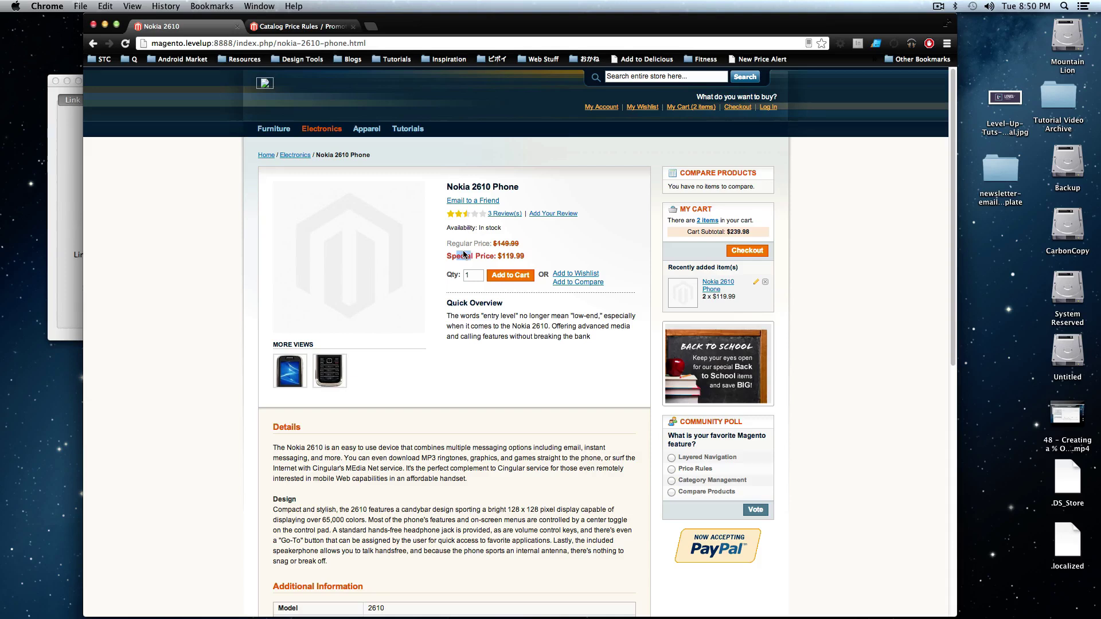